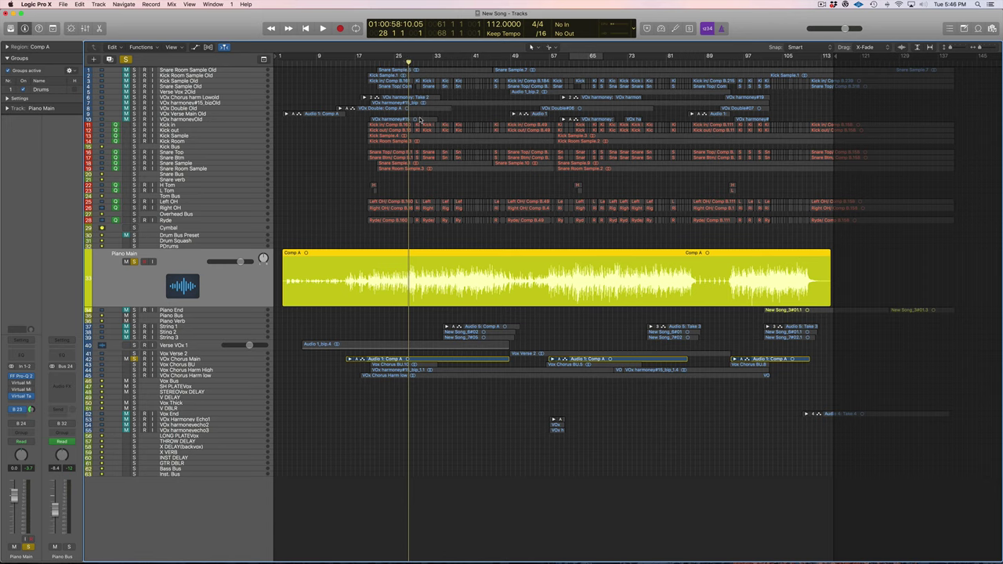
- Play the song to hear the uncompressed piano, then stop at bar 36
{"action": "key", "text": "space"}
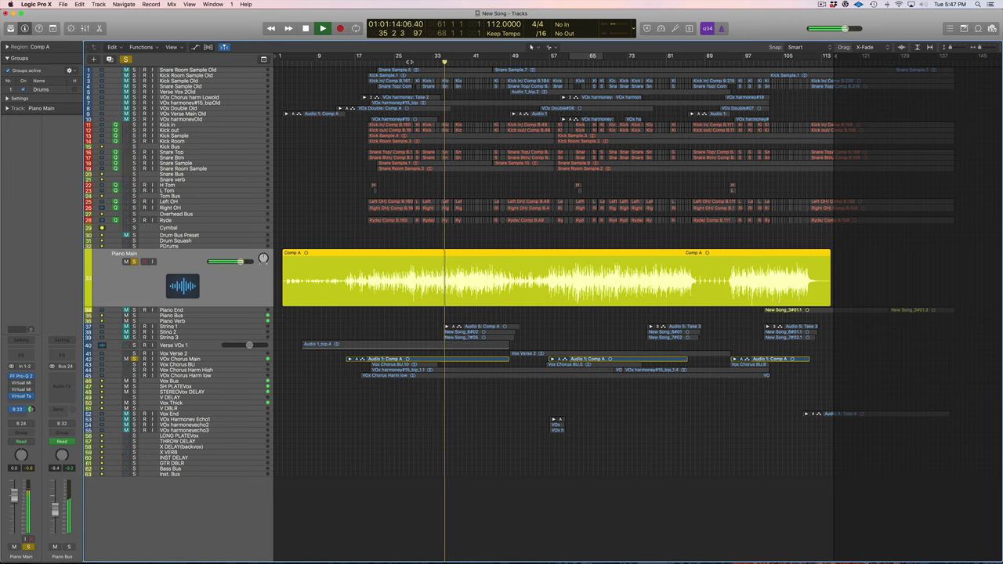
{"action": "key", "text": "space"}
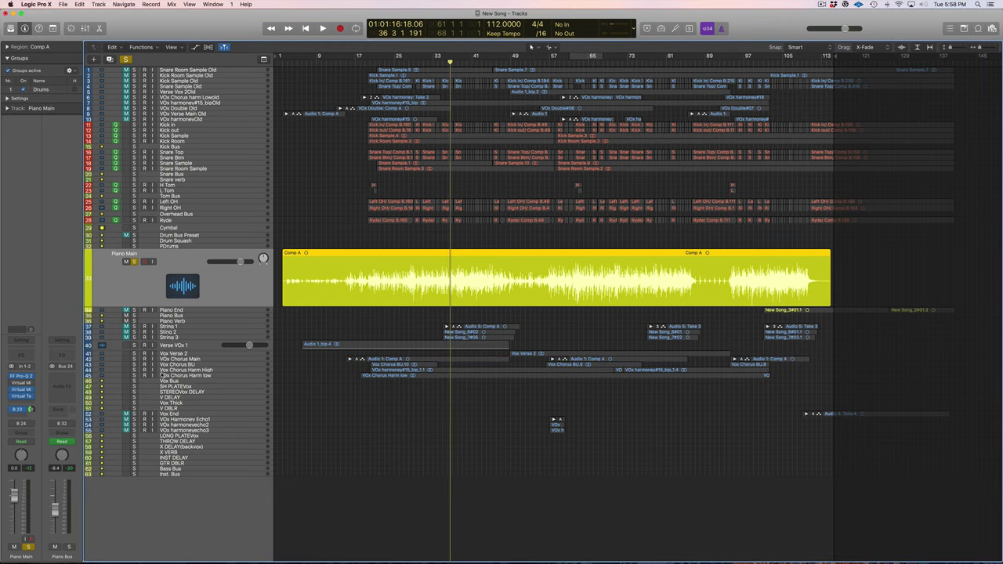
- Open the Piano Main Virtual Mix Rack FG-401 and set its ratio from 2 to 4:1
{"action": "left_click", "coordinate": [22, 390]}
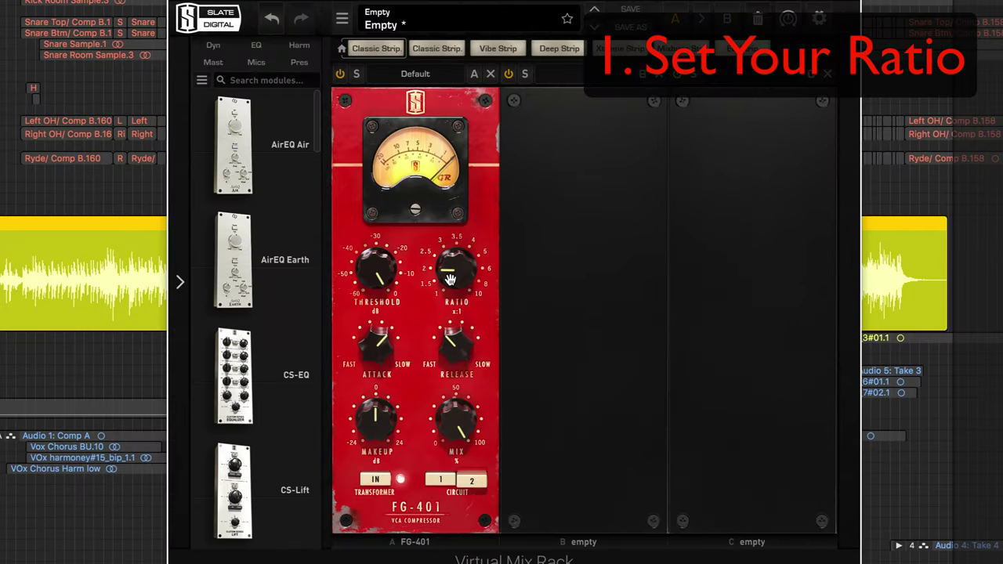
{"action": "left_click", "coordinate": [585, 276]}
{"action": "left_click_drag", "start_coordinate": [450, 275], "coordinate": [455, 208]}
{"action": "left_click_drag", "start_coordinate": [453, 281], "coordinate": [460, 270]}
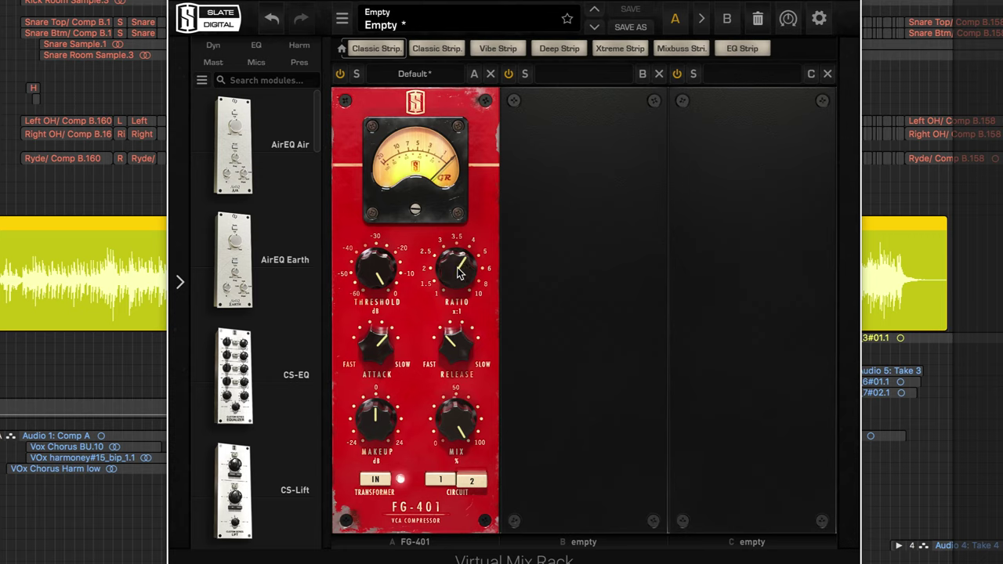
{"action": "mouse_move", "coordinate": [460, 269]}
{"action": "left_mouse_down"}
{"action": "mouse_move", "coordinate": [461, 243]}
{"action": "mouse_move", "coordinate": [454, 281]}
{"action": "left_mouse_up"}
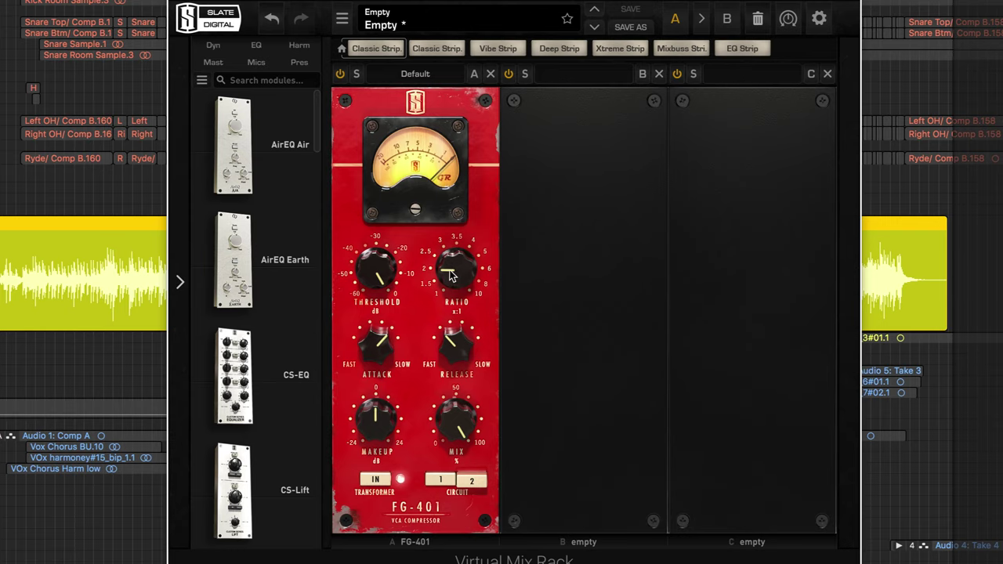
{"action": "left_click_drag", "start_coordinate": [453, 277], "coordinate": [449, 194]}
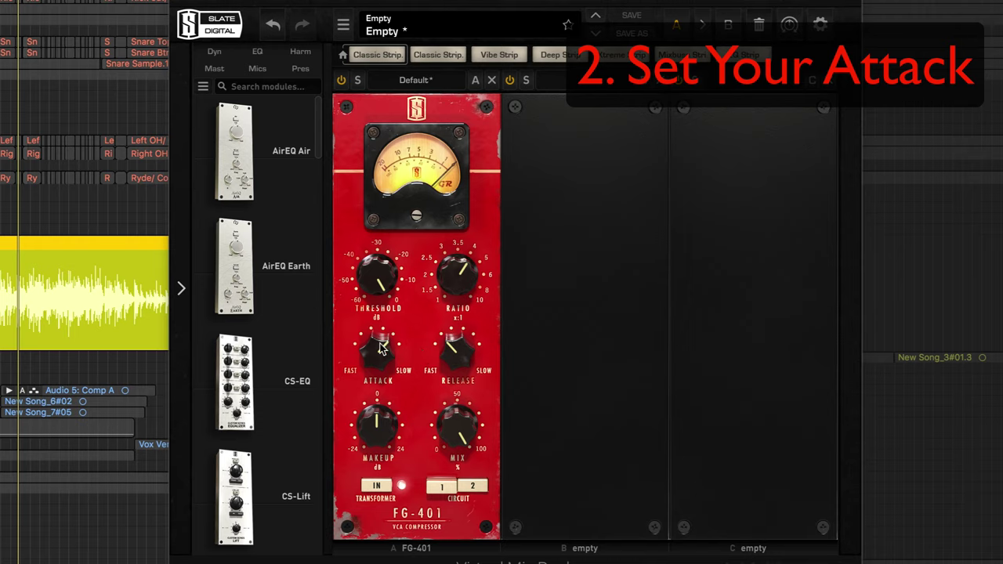
- Try an FG-401 attack of 6, then return the attack to 4
{"action": "left_click_drag", "start_coordinate": [382, 350], "coordinate": [374, 366]}
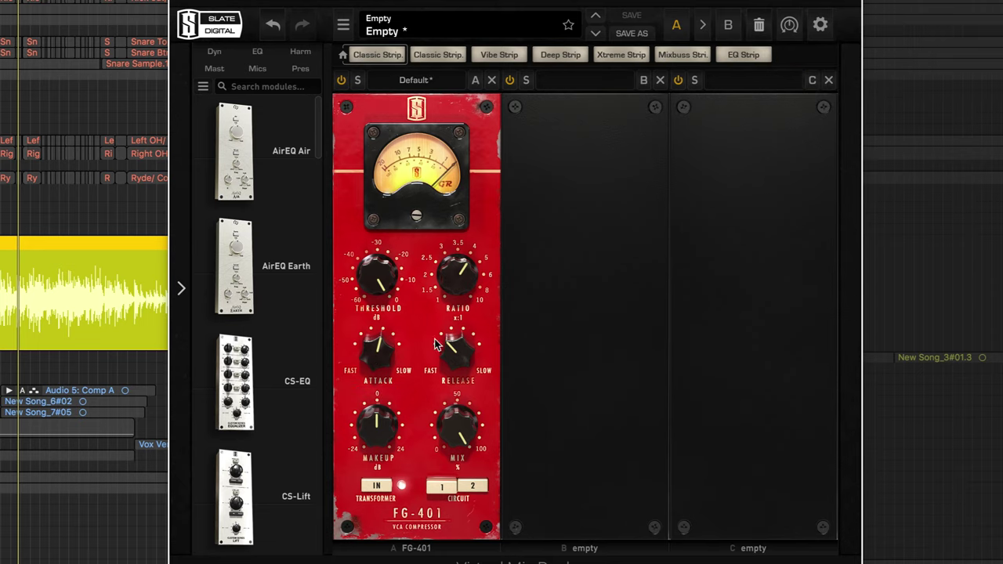
{"action": "left_click", "coordinate": [383, 350]}
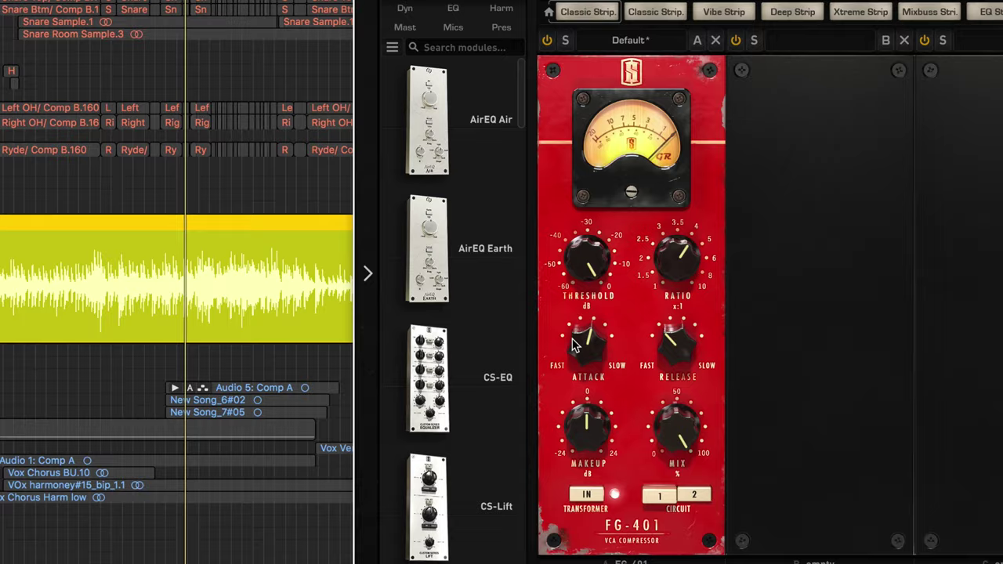
{"action": "mouse_move", "coordinate": [589, 350]}
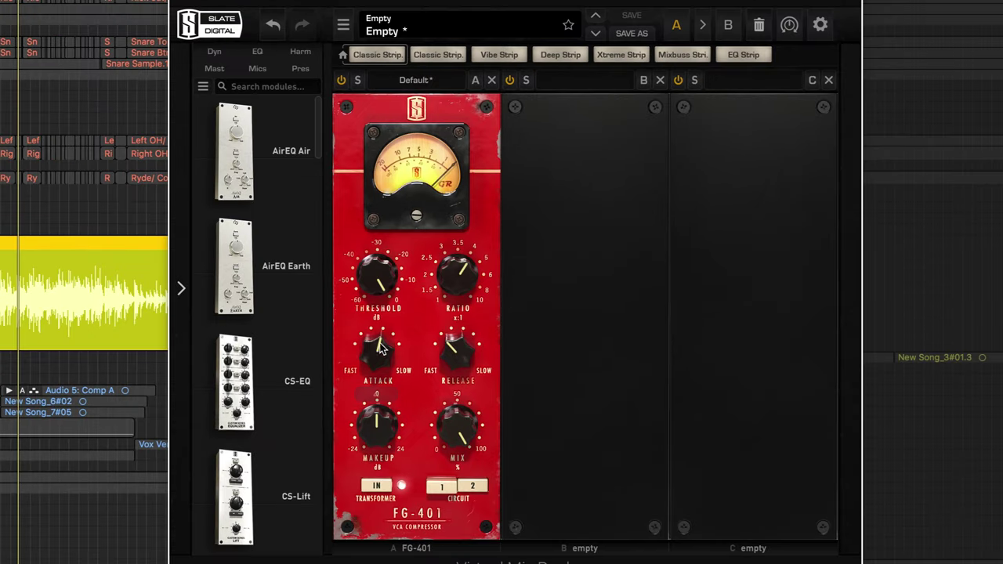
{"action": "left_click_drag", "start_coordinate": [379, 347], "coordinate": [378, 361]}
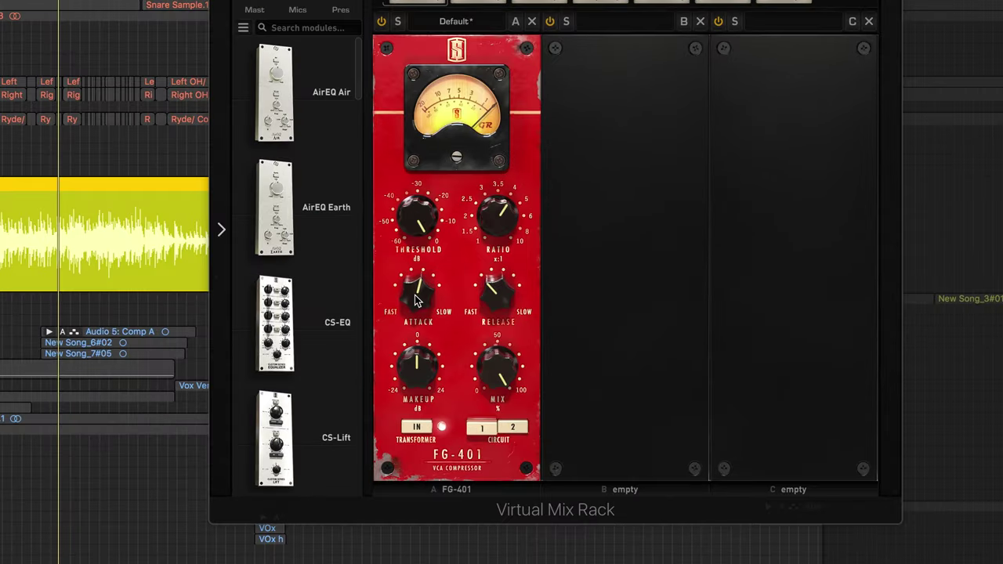
{"action": "mouse_move", "coordinate": [630, 303]}
{"action": "mouse_move", "coordinate": [416, 286]}
{"action": "left_mouse_down"}
{"action": "mouse_move", "coordinate": [416, 246]}
{"action": "mouse_move", "coordinate": [417, 297]}
{"action": "left_mouse_up"}
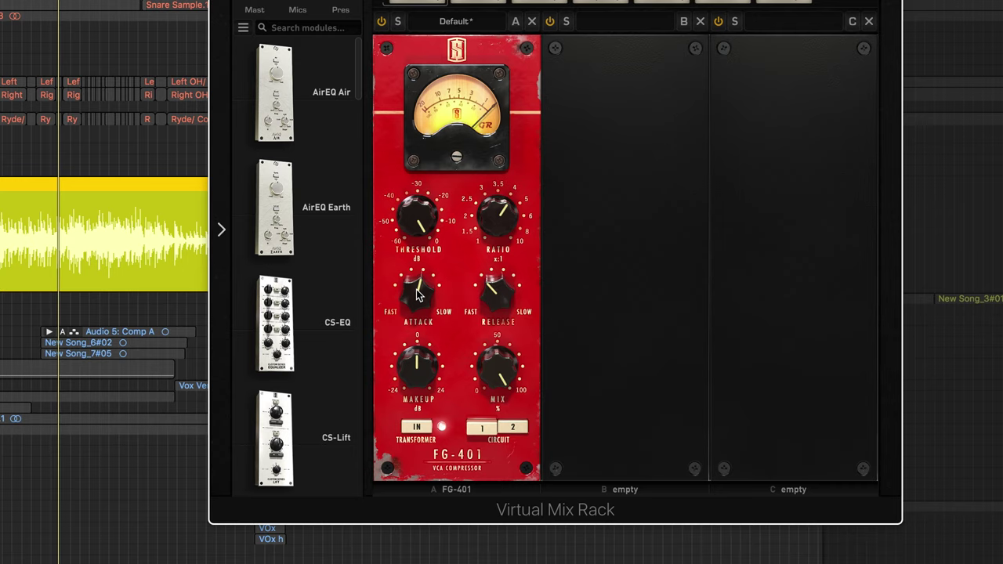
{"action": "left_click_drag", "start_coordinate": [417, 294], "coordinate": [425, 279]}
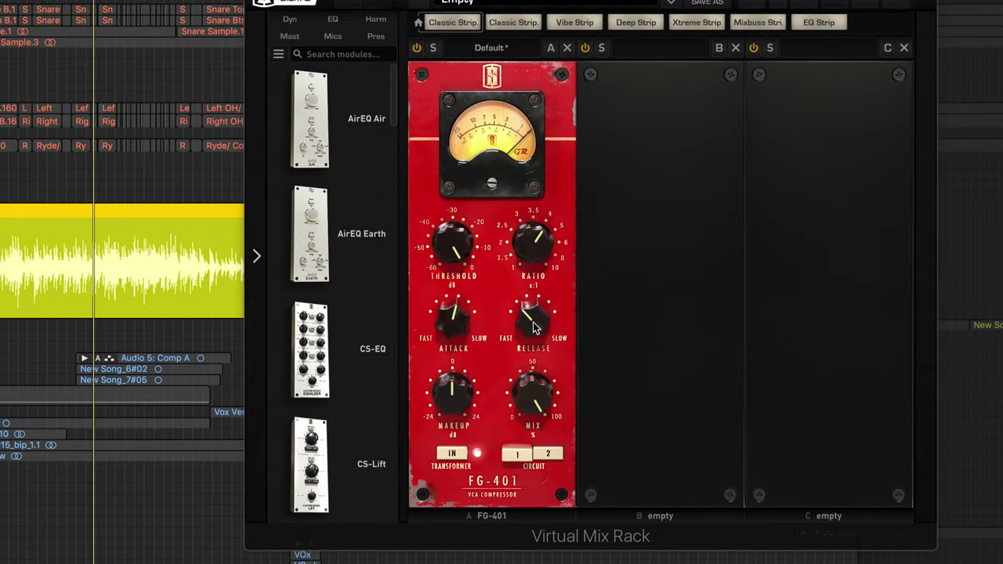
- Lengthen the FG-401 release to 4
{"action": "mouse_move", "coordinate": [531, 325]}
{"action": "left_mouse_down"}
{"action": "mouse_move", "coordinate": [525, 272]}
{"action": "mouse_move", "coordinate": [528, 344]}
{"action": "left_mouse_up"}
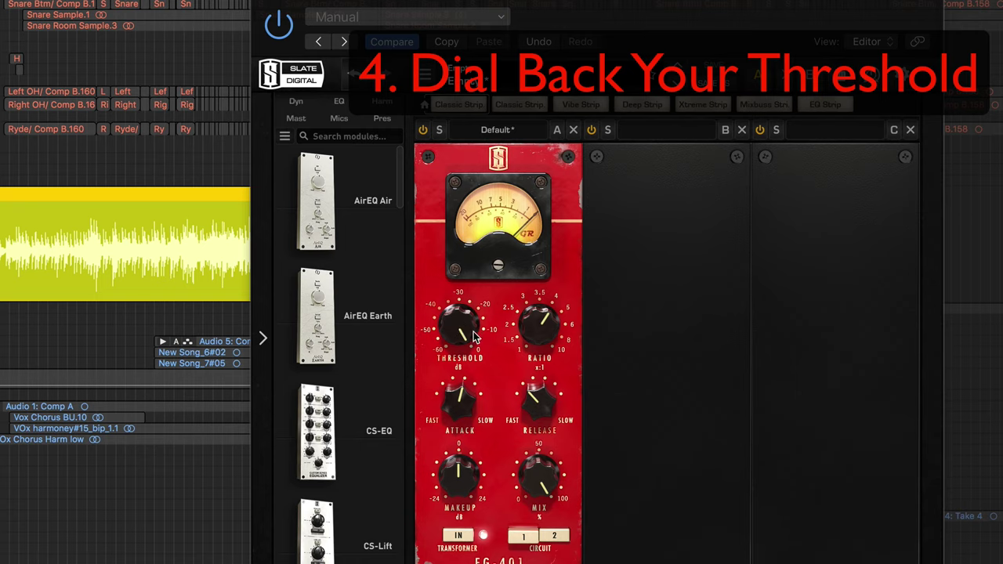
- Sweep the FG-401 threshold between 0 and -42 dB, settling low enough to show gain reduction
{"action": "mouse_move", "coordinate": [473, 337]}
{"action": "left_mouse_down"}
{"action": "mouse_move", "coordinate": [487, 343]}
{"action": "mouse_move", "coordinate": [457, 333]}
{"action": "left_mouse_up"}
{"action": "left_click_drag", "start_coordinate": [463, 332], "coordinate": [467, 328]}
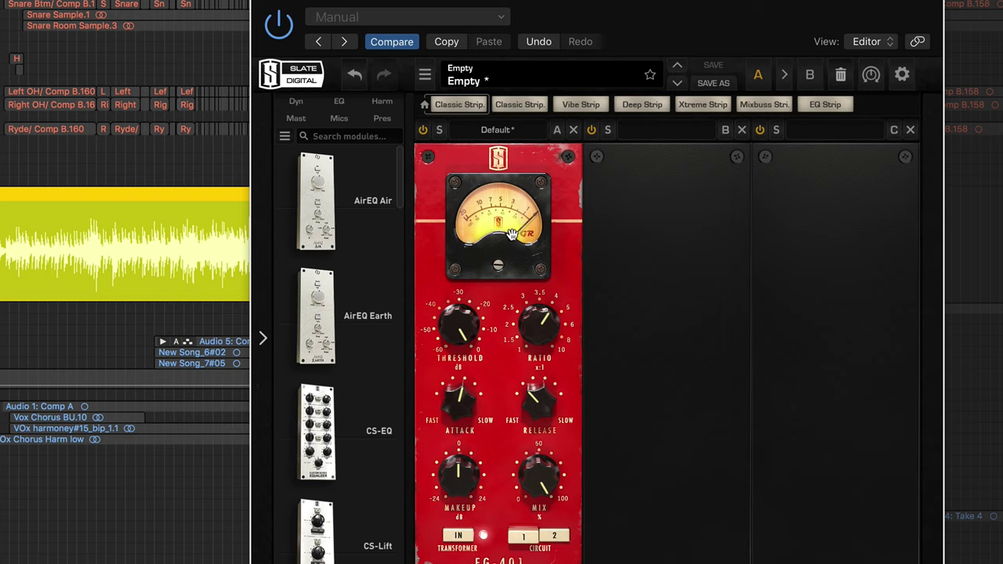
{"action": "mouse_move", "coordinate": [457, 327]}
{"action": "left_mouse_down"}
{"action": "mouse_move", "coordinate": [453, 354]}
{"action": "mouse_move", "coordinate": [460, 337]}
{"action": "left_mouse_up"}
{"action": "left_click_drag", "start_coordinate": [457, 327], "coordinate": [458, 298]}
{"action": "left_click_drag", "start_coordinate": [459, 333], "coordinate": [459, 384]}
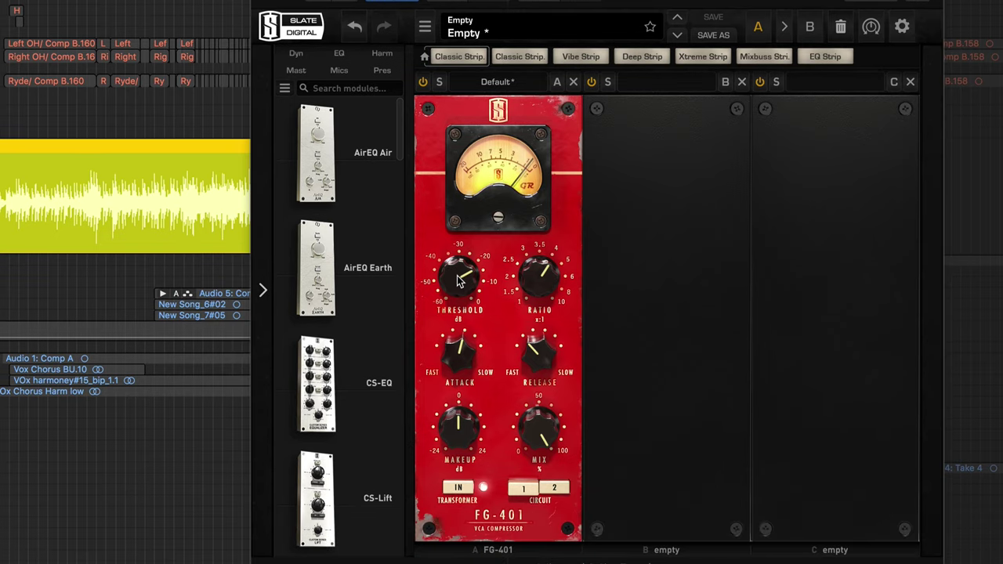
{"action": "mouse_move", "coordinate": [460, 283]}
{"action": "left_mouse_down"}
{"action": "mouse_move", "coordinate": [450, 325]}
{"action": "mouse_move", "coordinate": [459, 278]}
{"action": "left_mouse_up"}
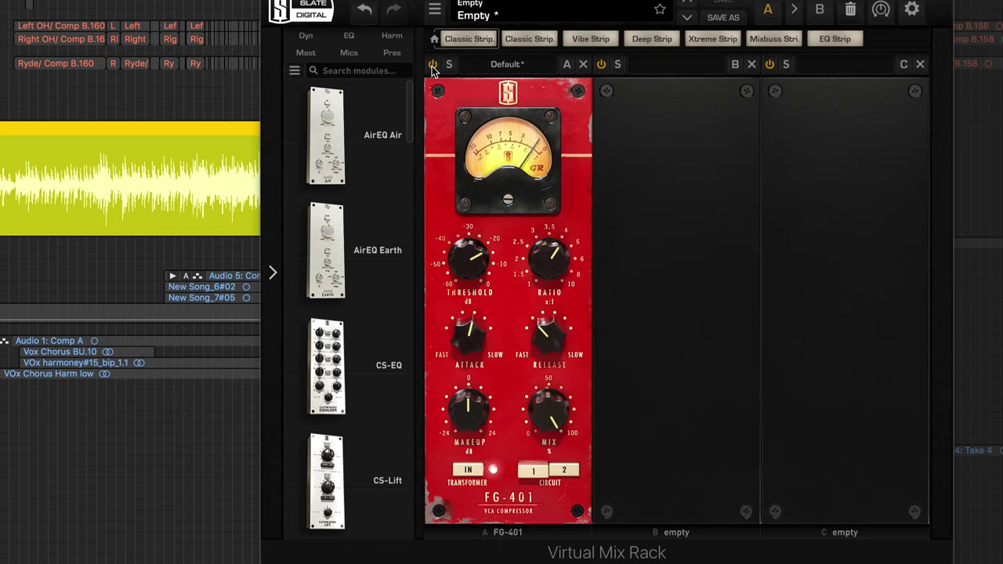
{"action": "left_click", "coordinate": [432, 66]}
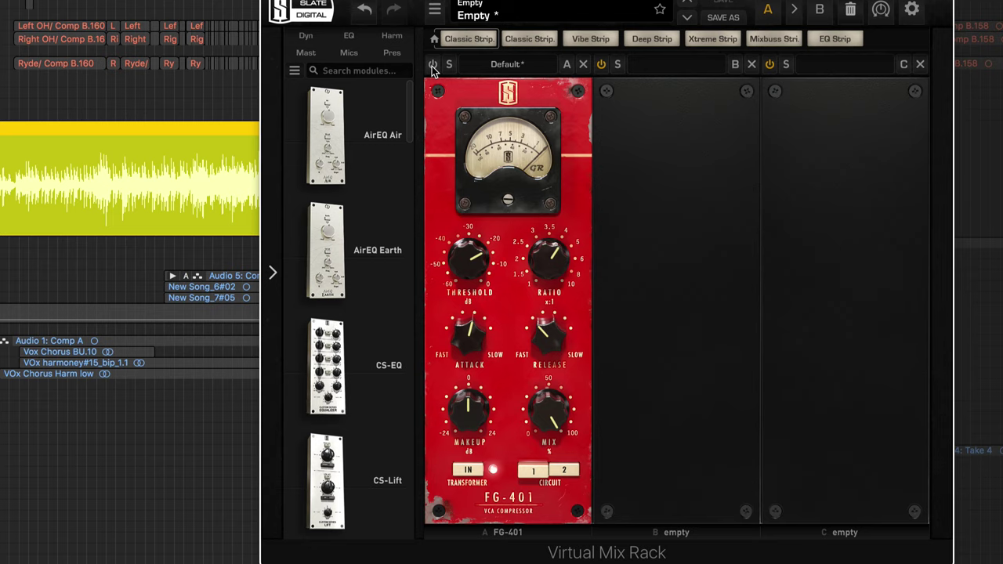
{"action": "left_click", "coordinate": [432, 66]}
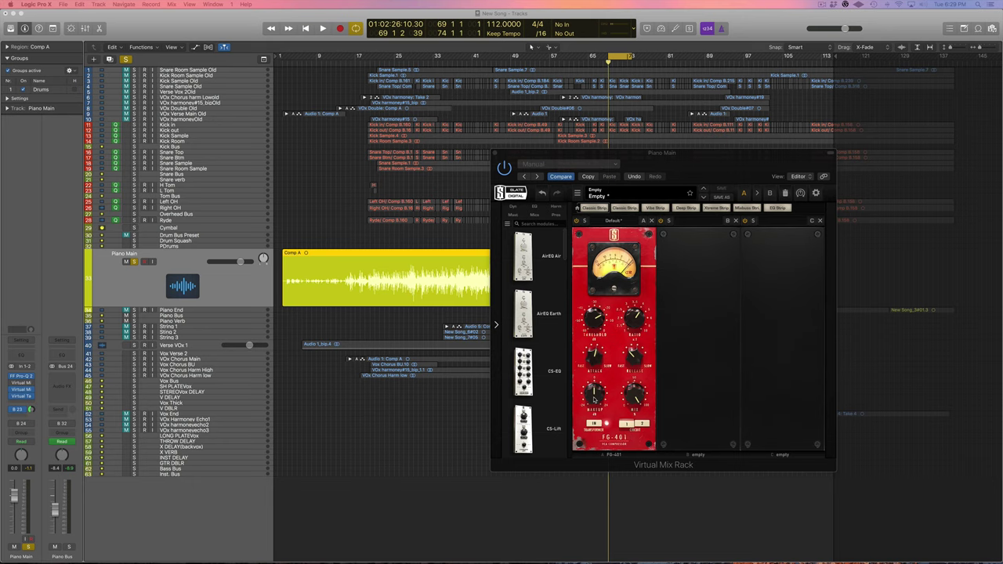
- Raise the FG-401 makeup gain to about +1.75 dB, then trim it toward +1.15 dB
{"action": "left_click", "coordinate": [593, 399]}
{"action": "left_click_drag", "start_coordinate": [593, 398], "coordinate": [594, 394]}
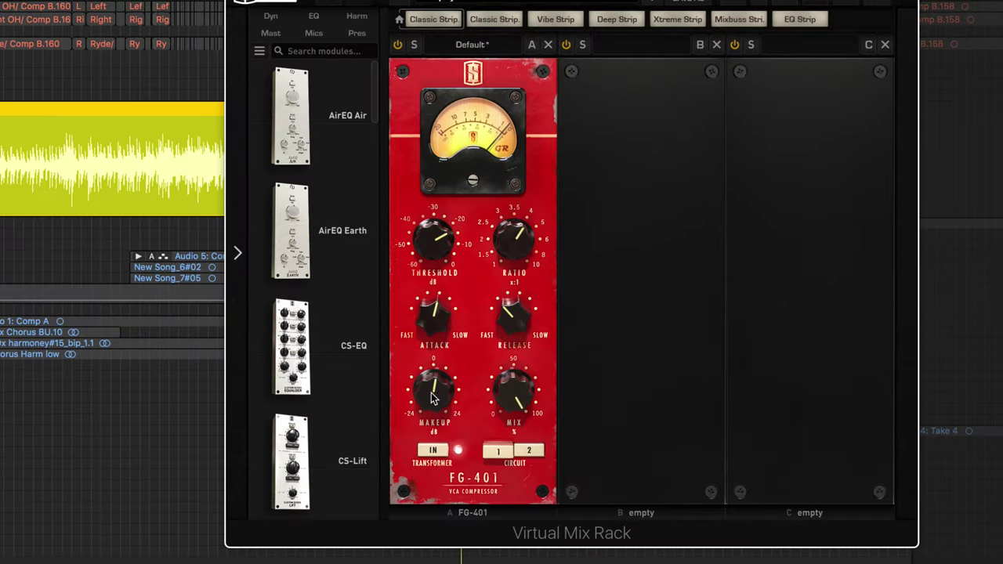
{"action": "left_click_drag", "start_coordinate": [594, 393], "coordinate": [595, 398]}
{"action": "left_click_drag", "start_coordinate": [433, 400], "coordinate": [433, 393]}
- Bypass-compare the compressor, raising makeup gain to about +2.65 dB and leaving it active
{"action": "left_click", "coordinate": [398, 45]}
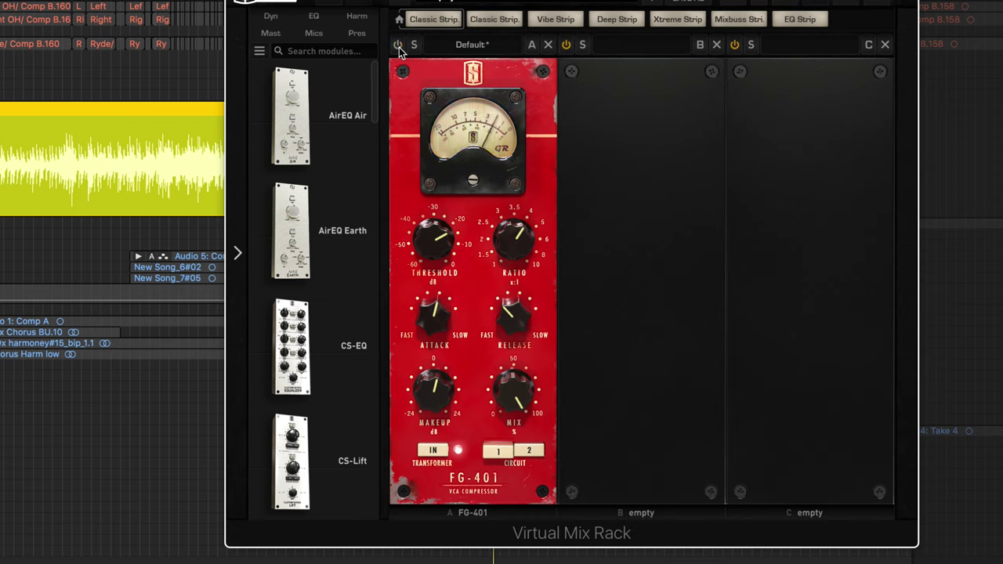
{"action": "left_click", "coordinate": [398, 45]}
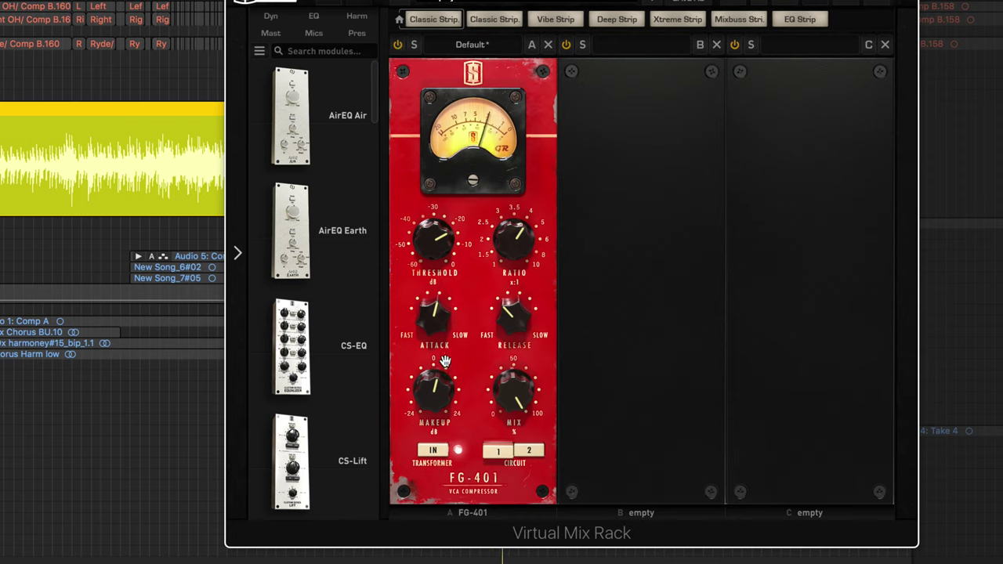
{"action": "left_click_drag", "start_coordinate": [437, 393], "coordinate": [436, 392]}
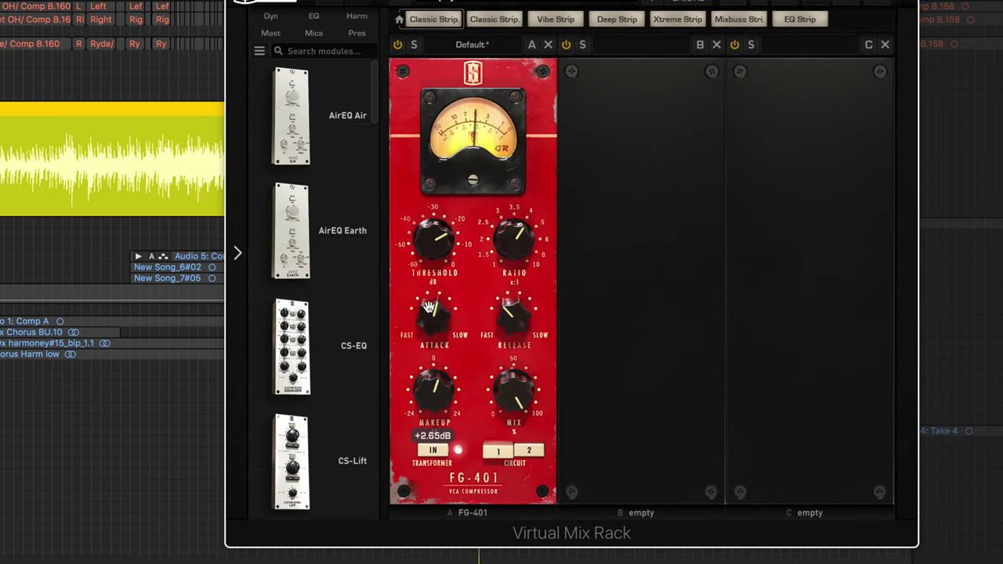
{"action": "left_click", "coordinate": [398, 45]}
{"action": "left_click", "coordinate": [397, 45]}
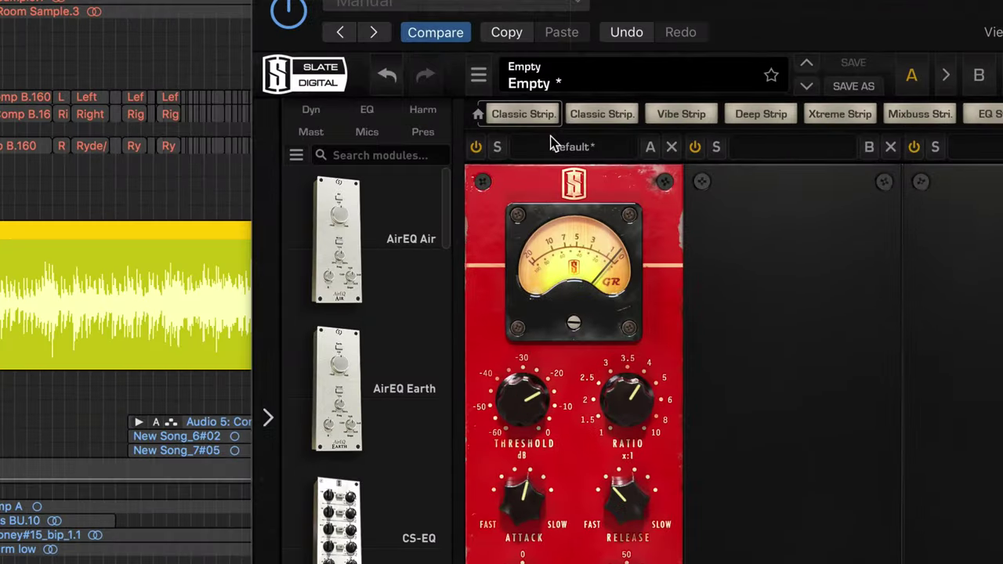
{"action": "left_click", "coordinate": [556, 206]}
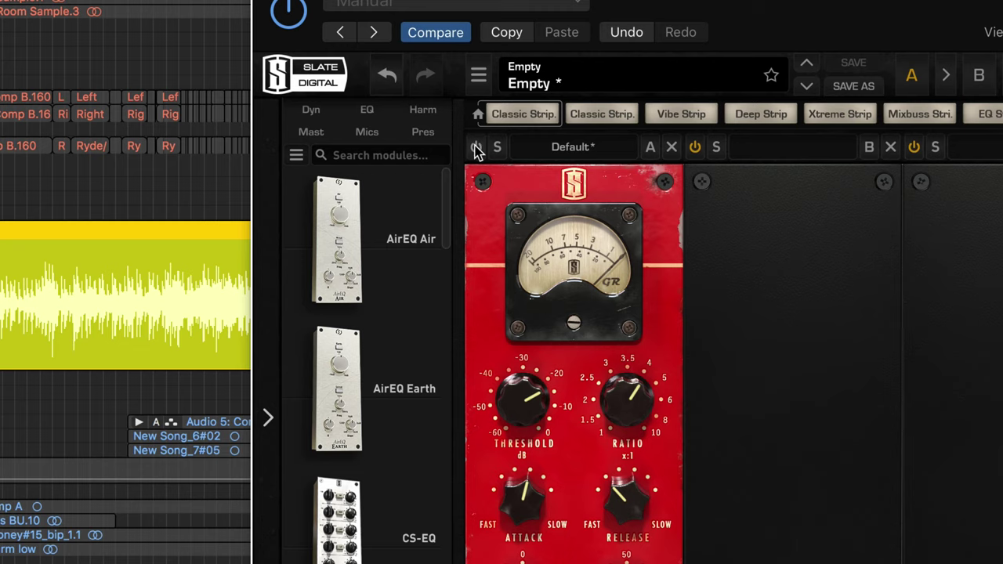
{"action": "left_click", "coordinate": [476, 149]}
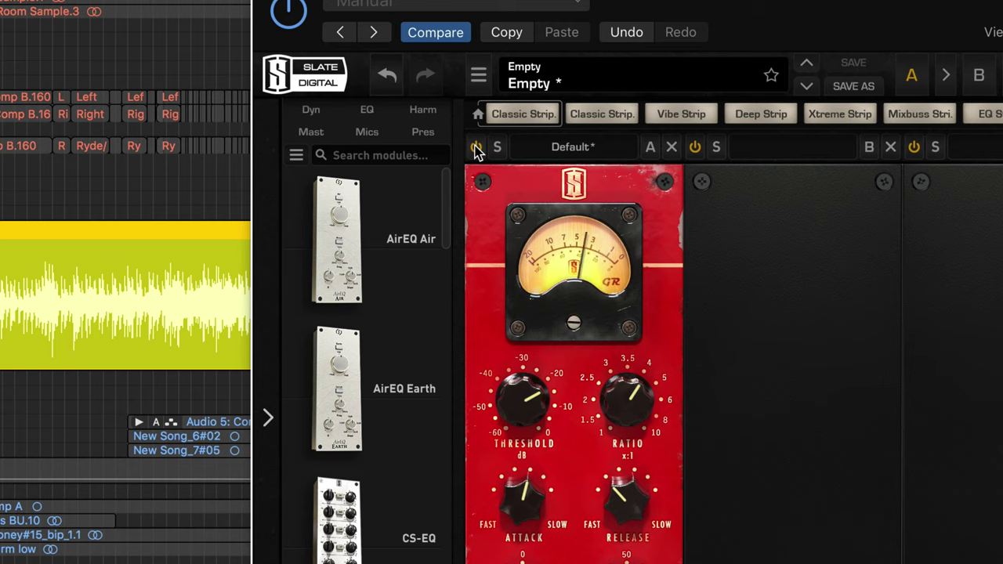
{"action": "left_click", "coordinate": [477, 149]}
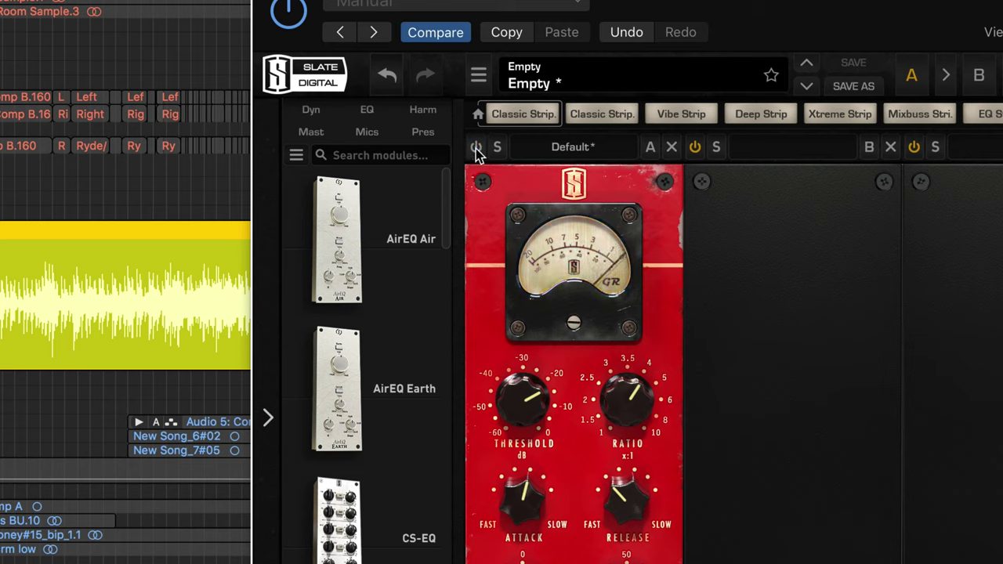
{"action": "left_click", "coordinate": [476, 149]}
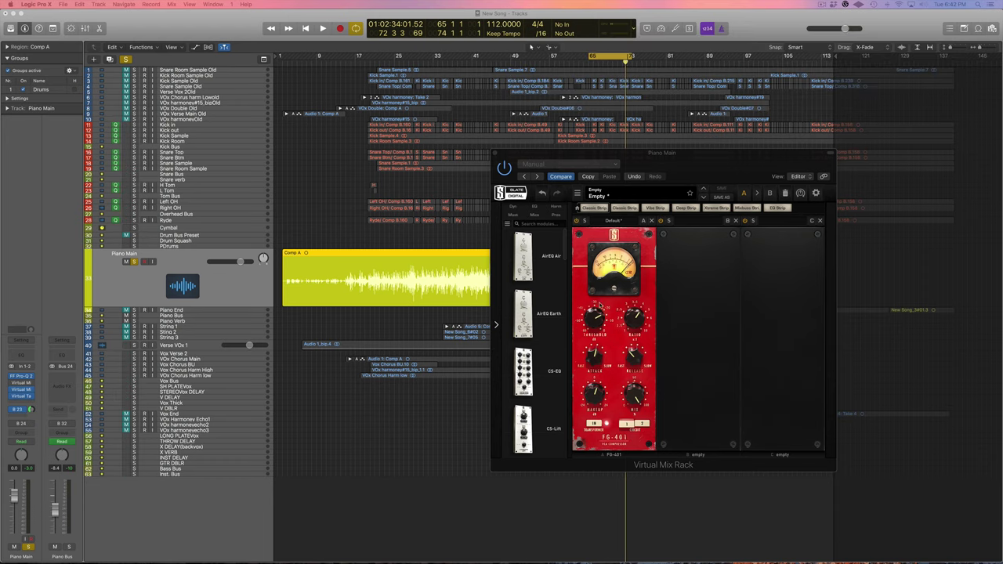
- Focus the piano compressor window and bring the FG-401 release down from 9 to 2
{"action": "left_click", "coordinate": [635, 317]}
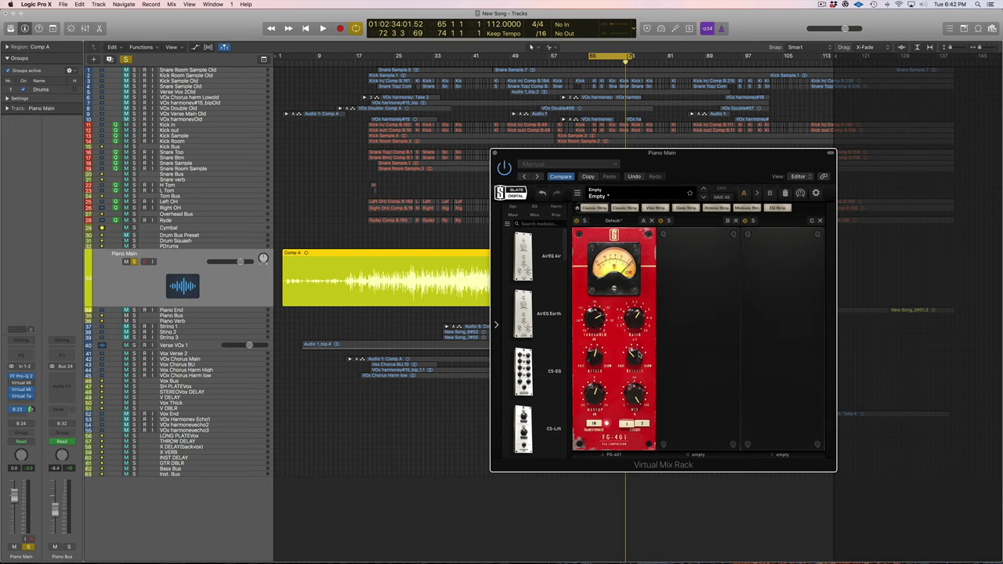
{"action": "mouse_move", "coordinate": [633, 358]}
{"action": "left_mouse_down"}
{"action": "mouse_move", "coordinate": [631, 369]}
{"action": "mouse_move", "coordinate": [632, 355]}
{"action": "left_mouse_up"}
{"action": "left_click_drag", "start_coordinate": [632, 355], "coordinate": [635, 350]}
{"action": "left_click_drag", "start_coordinate": [633, 358], "coordinate": [633, 363]}
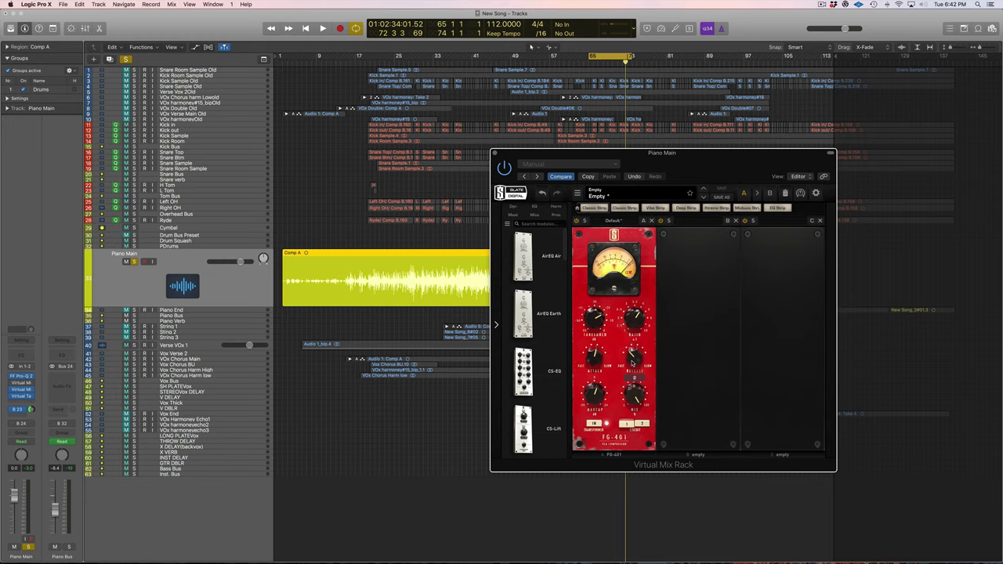